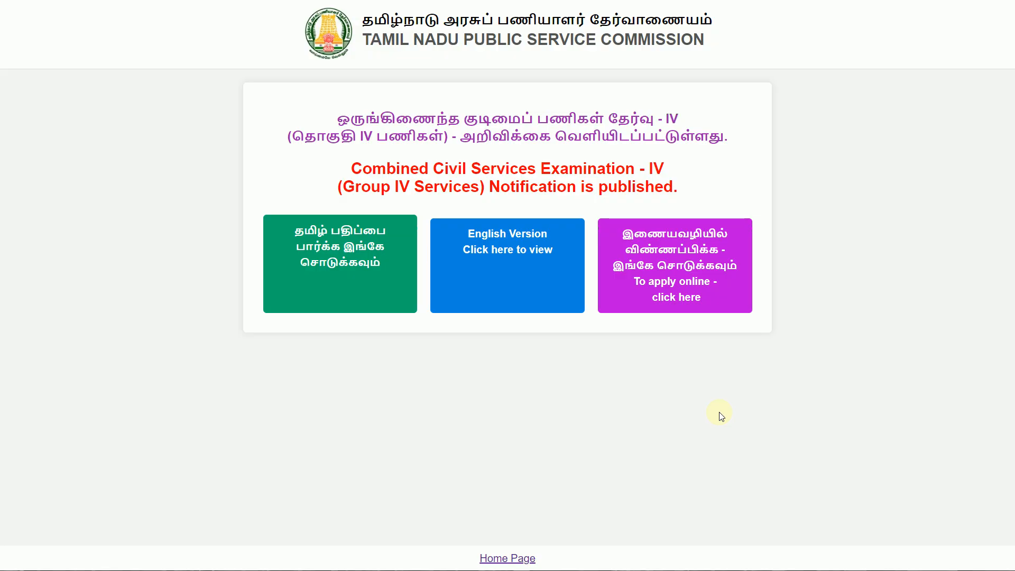
# Step: Switch to the YouTube channel's video list to view it and return to the TNPSC notification page
pyautogui.hotkey('alt', 'Tab')
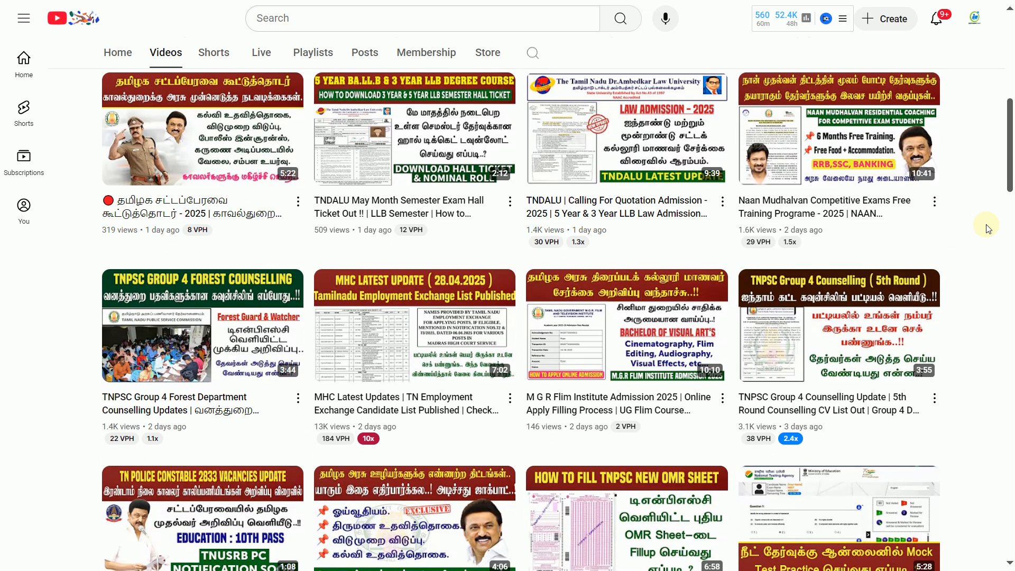
pyautogui.hotkey('alt', 'Tab')
pyautogui.hotkey('alt', 'Tab')
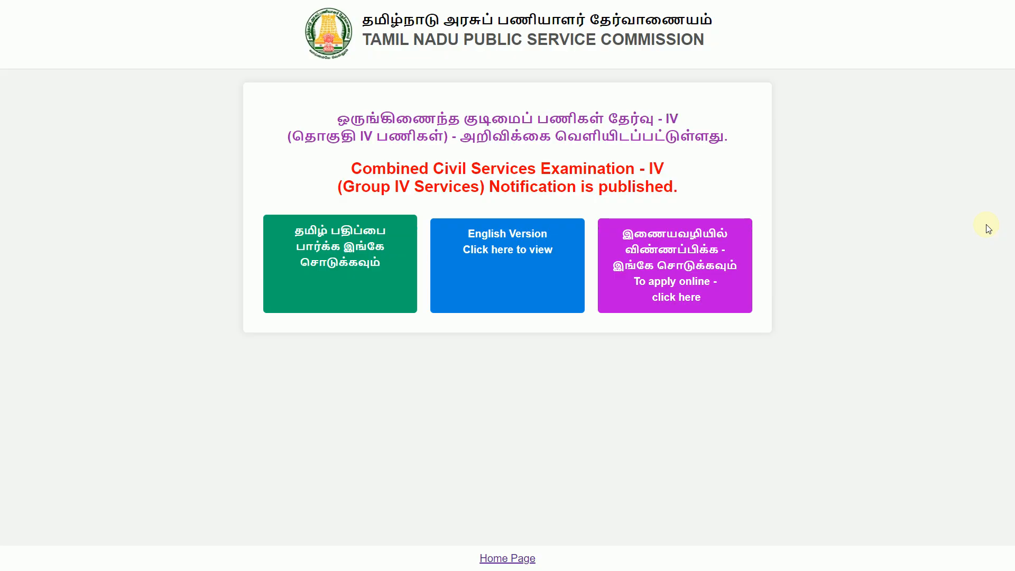
# Step: Switch to the window with the TNPSC application form's Educational Details page
pyautogui.hotkey('alt', 'Tab')
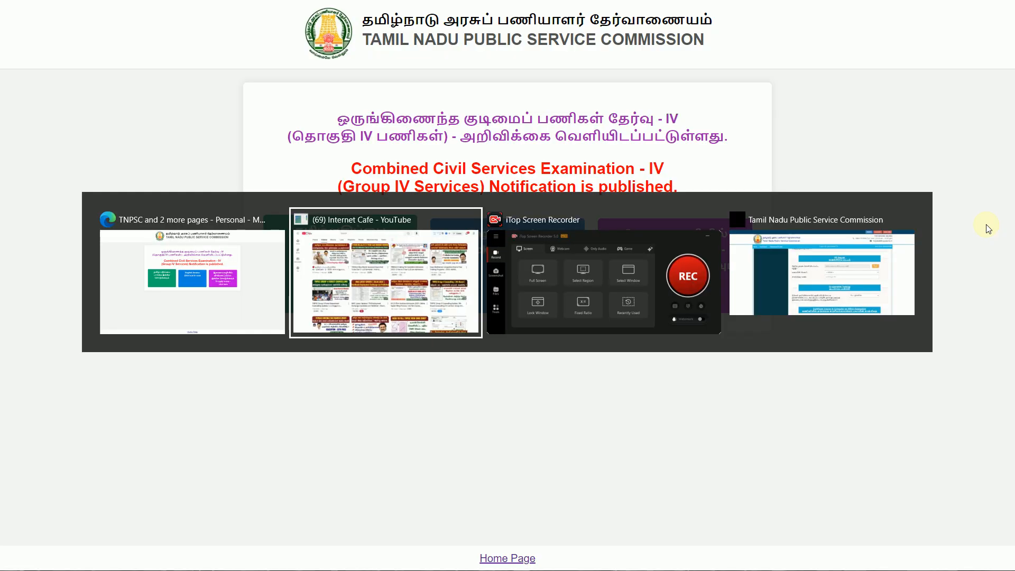
pyautogui.hotkey('alt', 'Tab')
pyautogui.hotkey('alt', 'Tab')
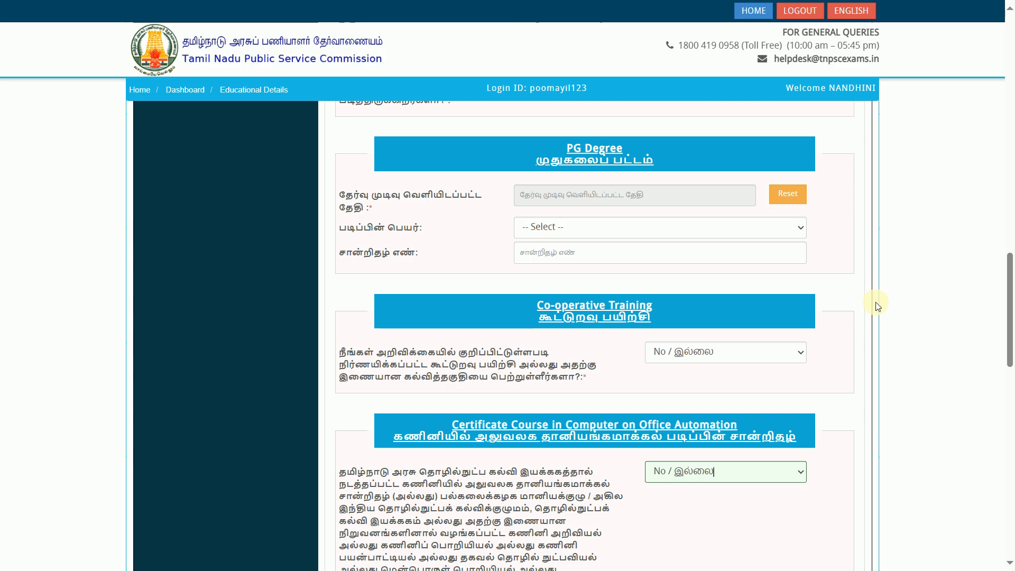
# Step: Answer Yes to the qualification question in the Certificate Course in Computer on Office Automation section
pyautogui.scroll(-1, 880, 328)
pyautogui.scroll(20, 880, 332)
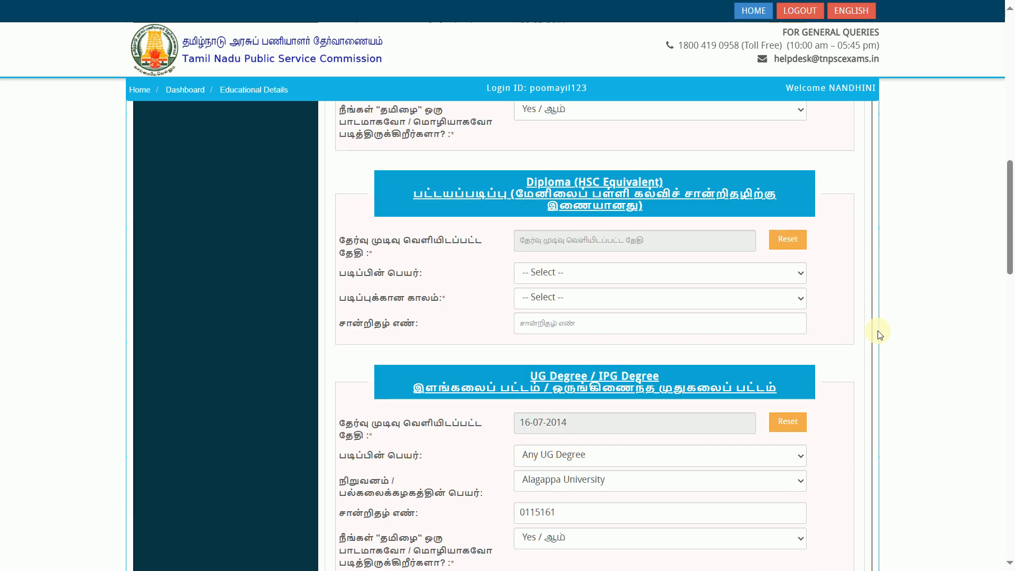
pyautogui.scroll(-15, 880, 333)
pyautogui.scroll(-9, 879, 332)
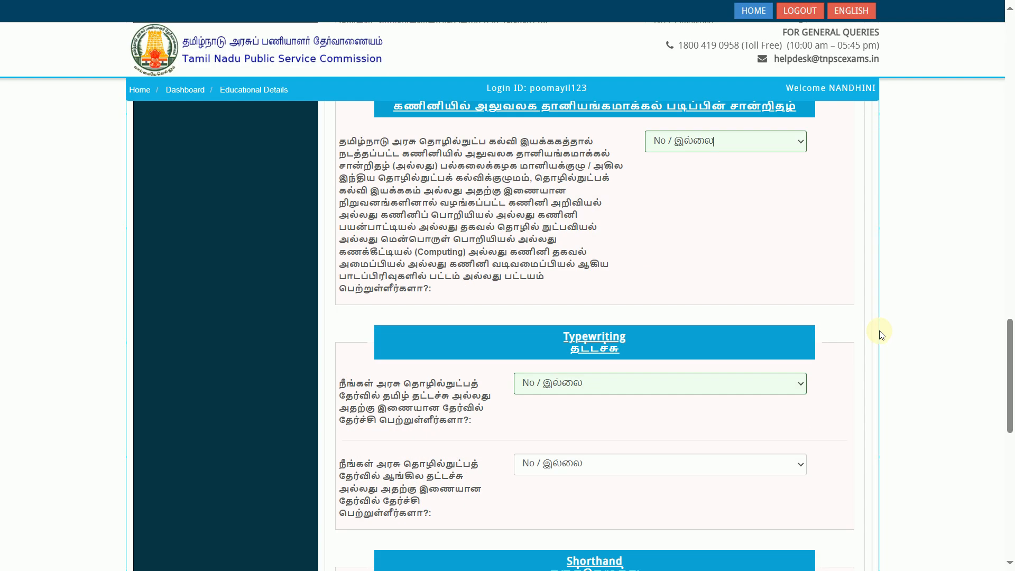
pyautogui.scroll(2, 880, 332)
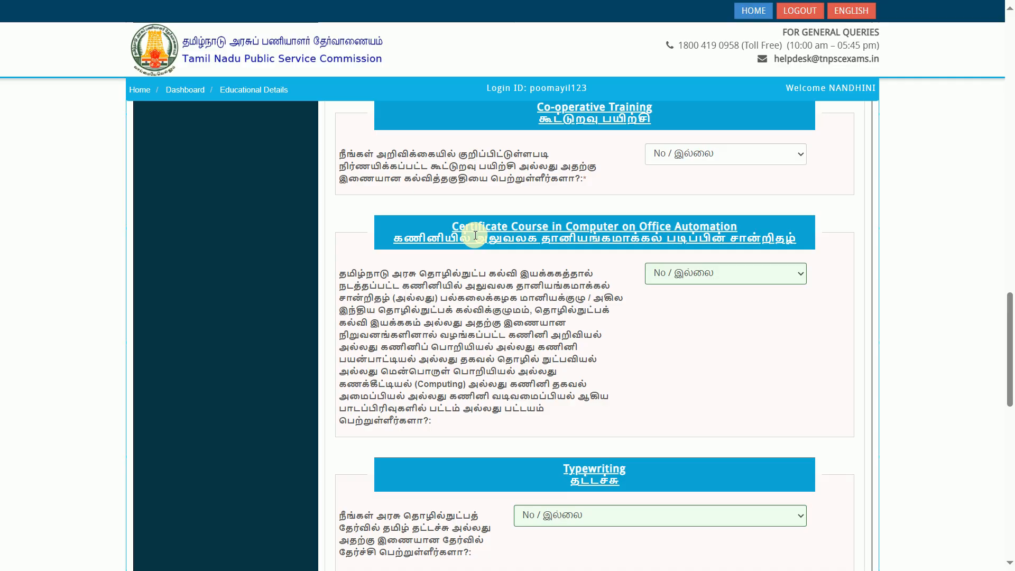
pyautogui.click(682, 274)
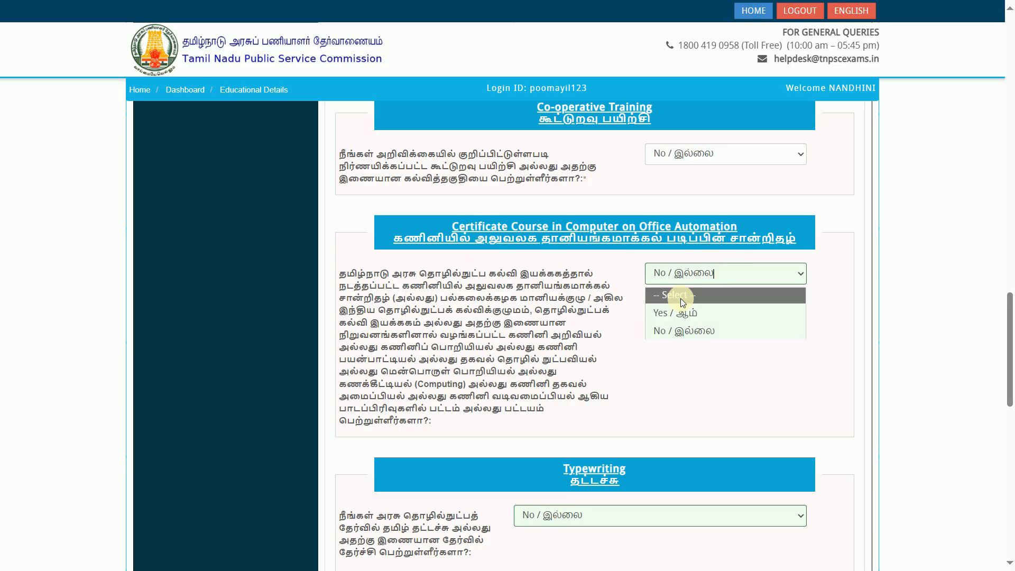
pyautogui.click(693, 311)
# Step: Set the computer qualification type to Prescribed Qualification and the course name to the Degree or Diploma in Computer Science/Computer Application option
pyautogui.scroll(-1, 685, 331)
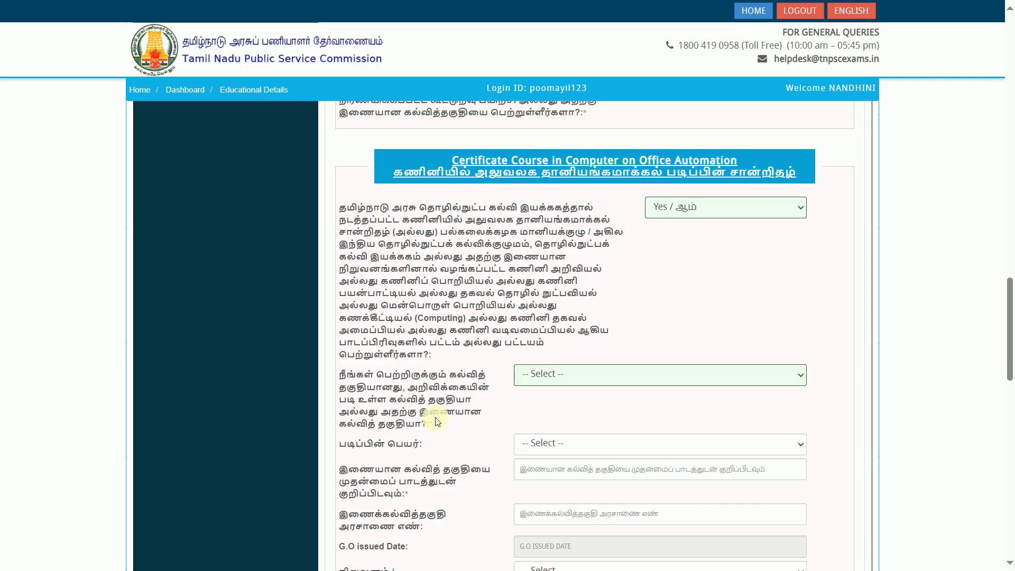
pyautogui.click(600, 382)
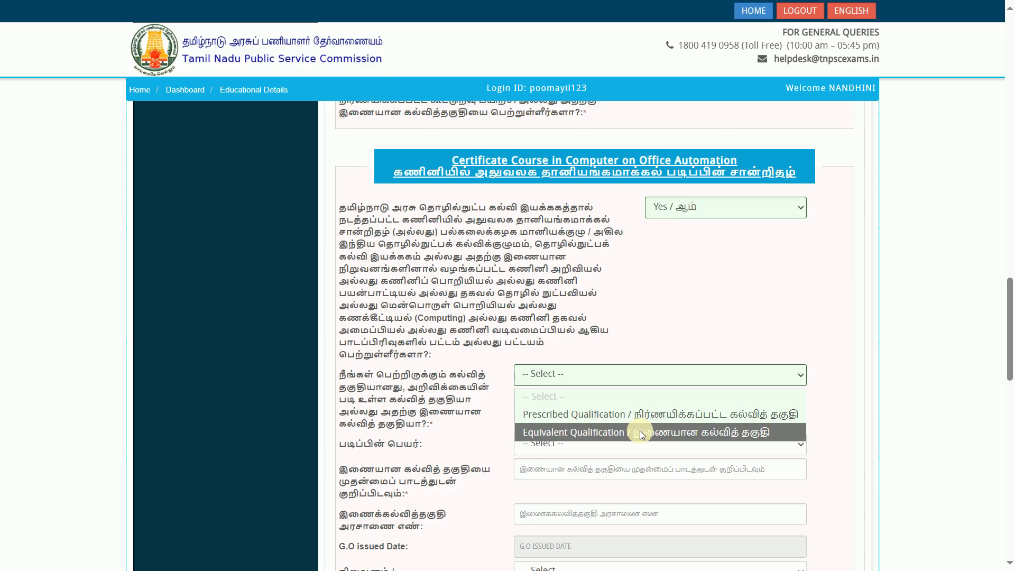
pyautogui.click(692, 415)
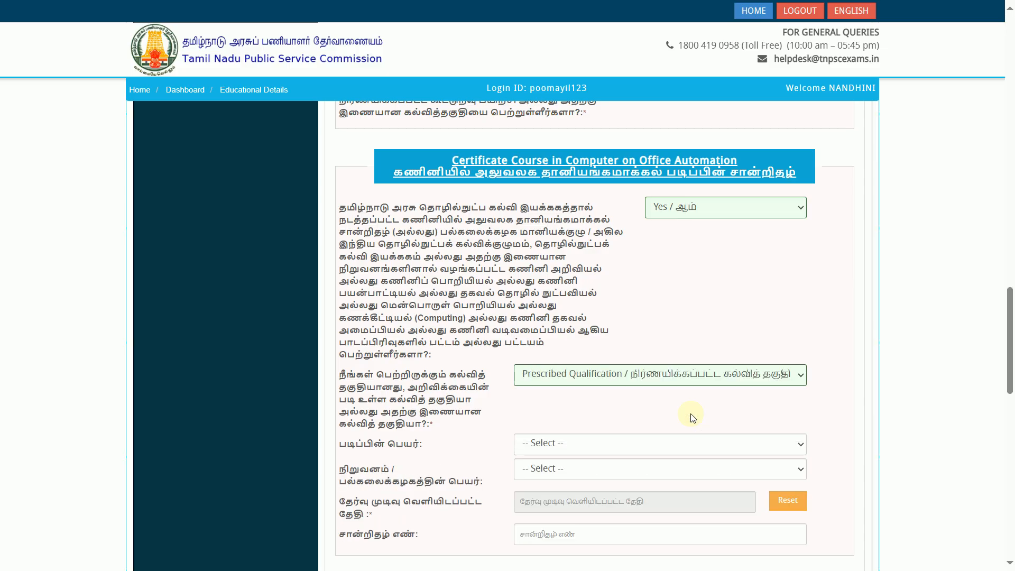
pyautogui.click(678, 445)
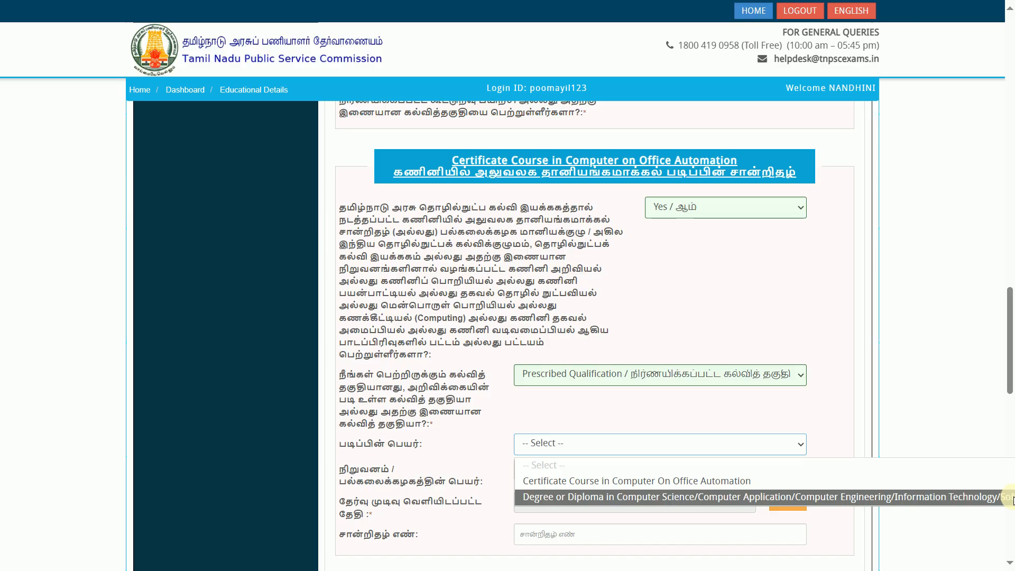
pyautogui.click(946, 499)
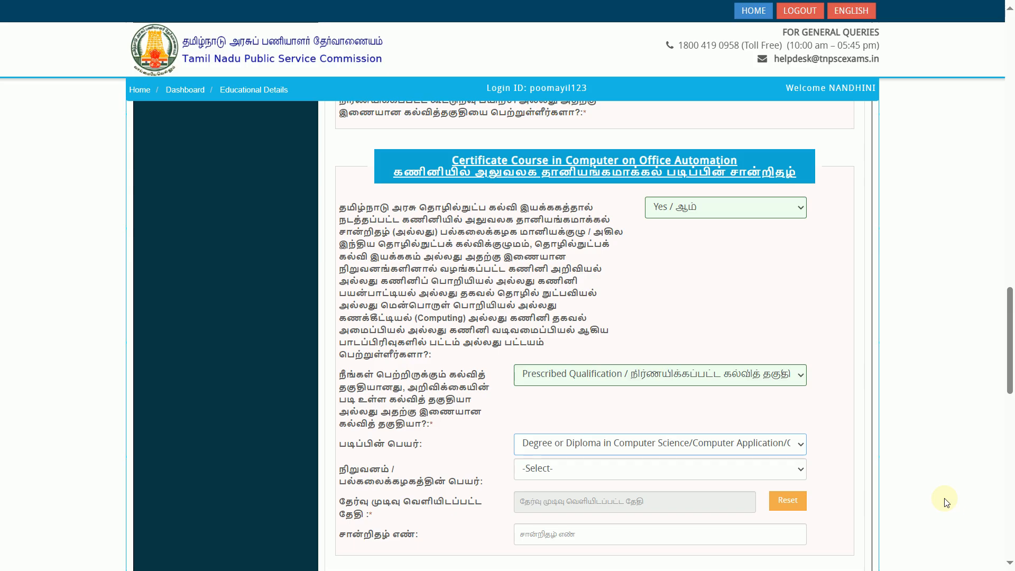
# Step: Set the institution or university of the computer qualification to Annamalai University
pyautogui.scroll(-1, 883, 466)
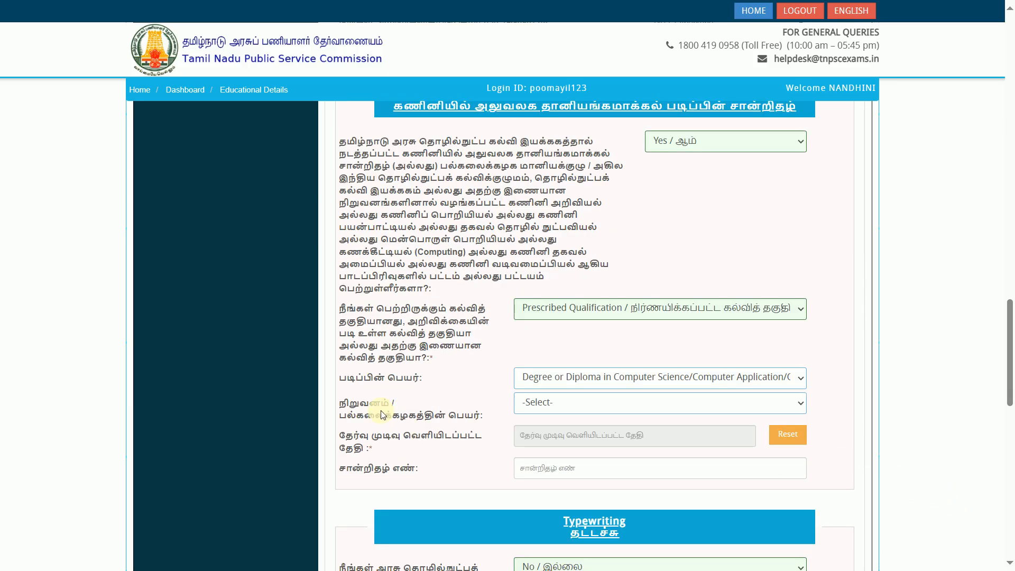
pyautogui.click(565, 412)
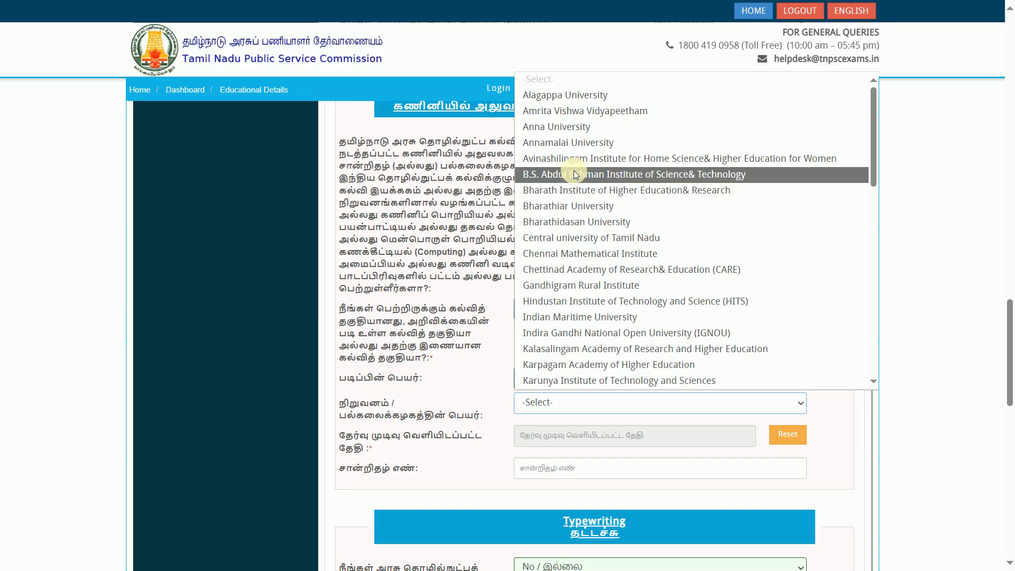
pyautogui.click(602, 144)
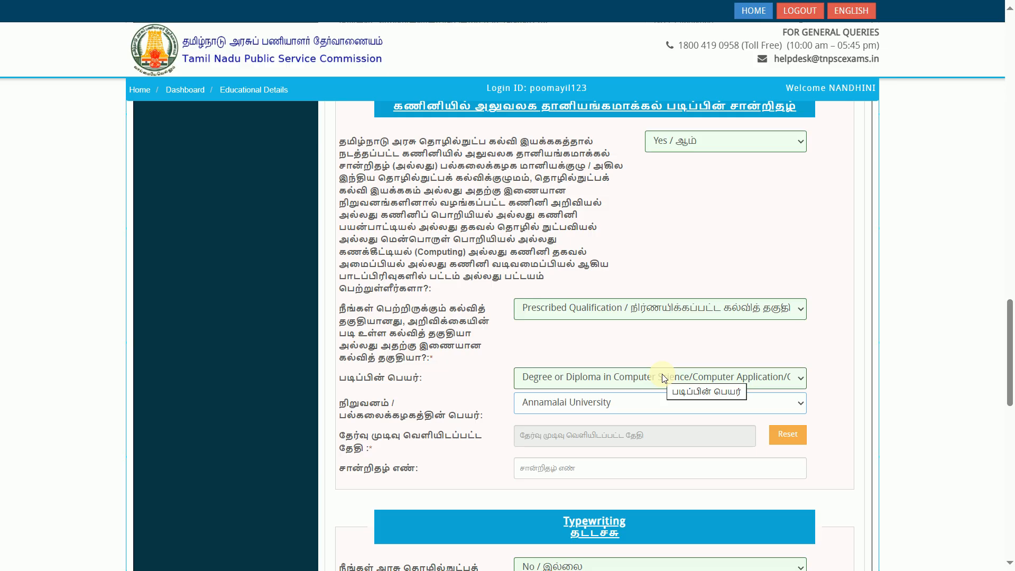
# Step: Change the computer qualification type to Equivalent Qualification and accept the equivalence declaration
pyautogui.click(592, 312)
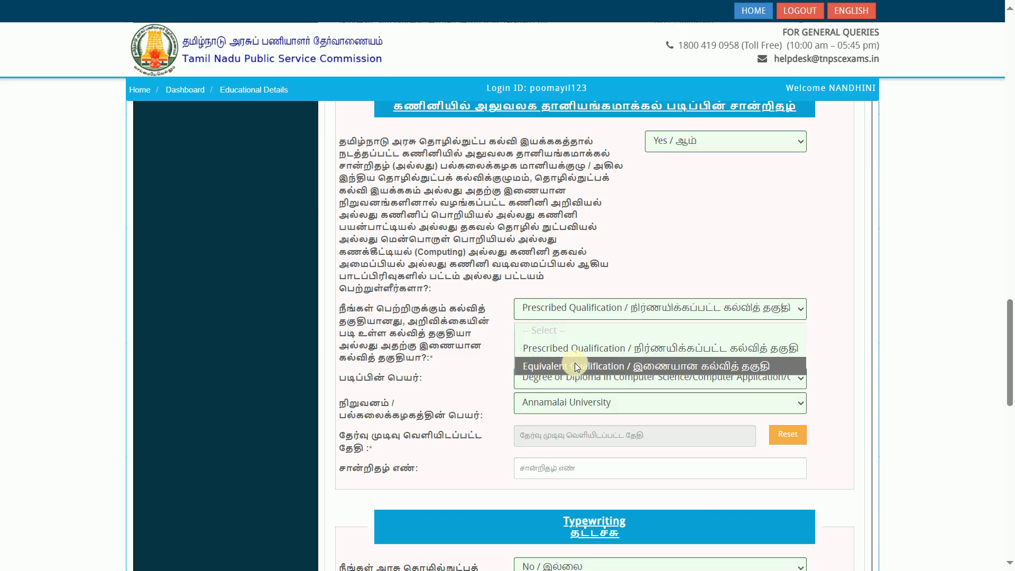
pyautogui.click(557, 366)
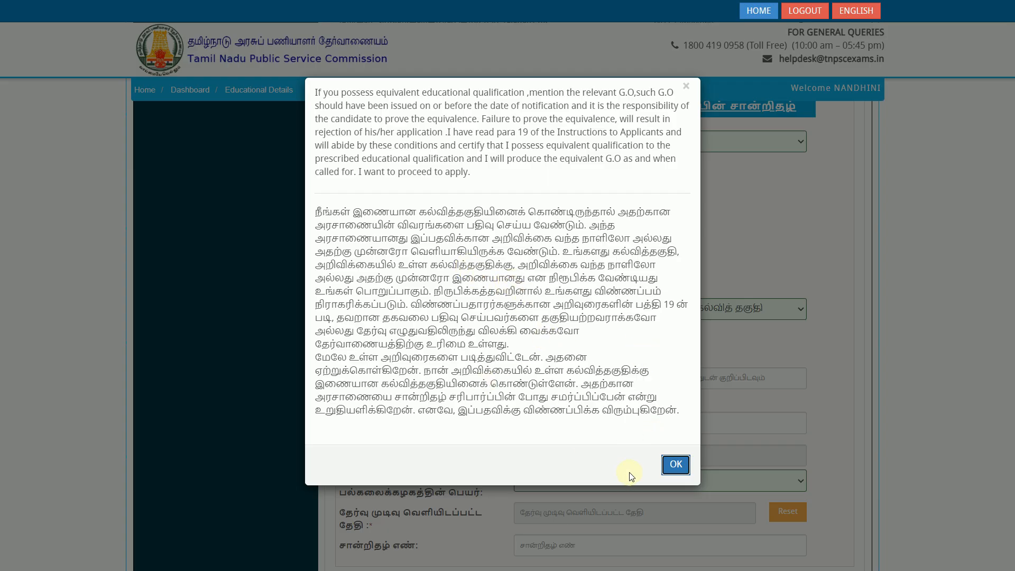
pyautogui.click(675, 465)
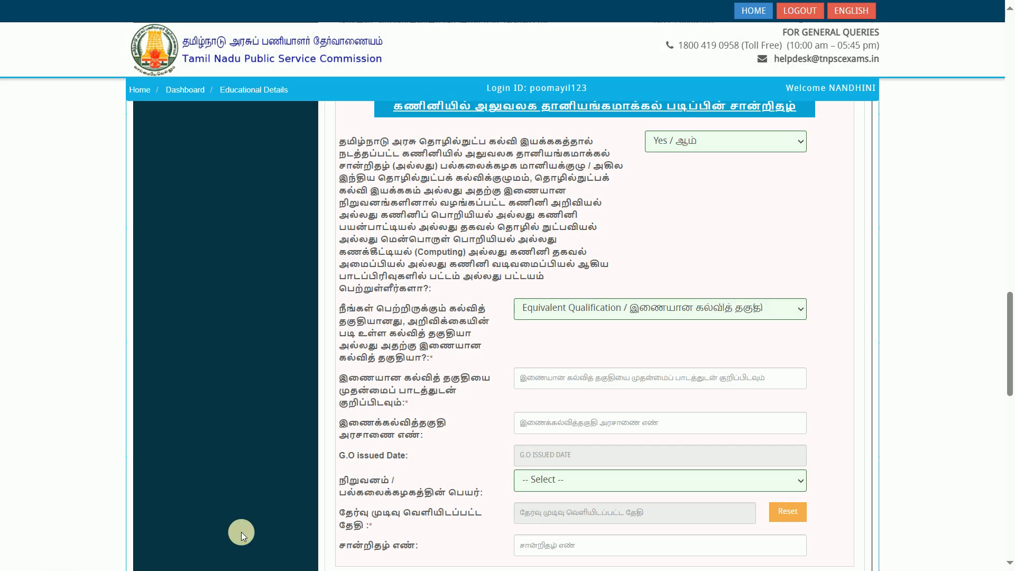
# Step: Enter DCA/C as the equivalent qualification with its main subject in the office automation section
pyautogui.click(370, 403)
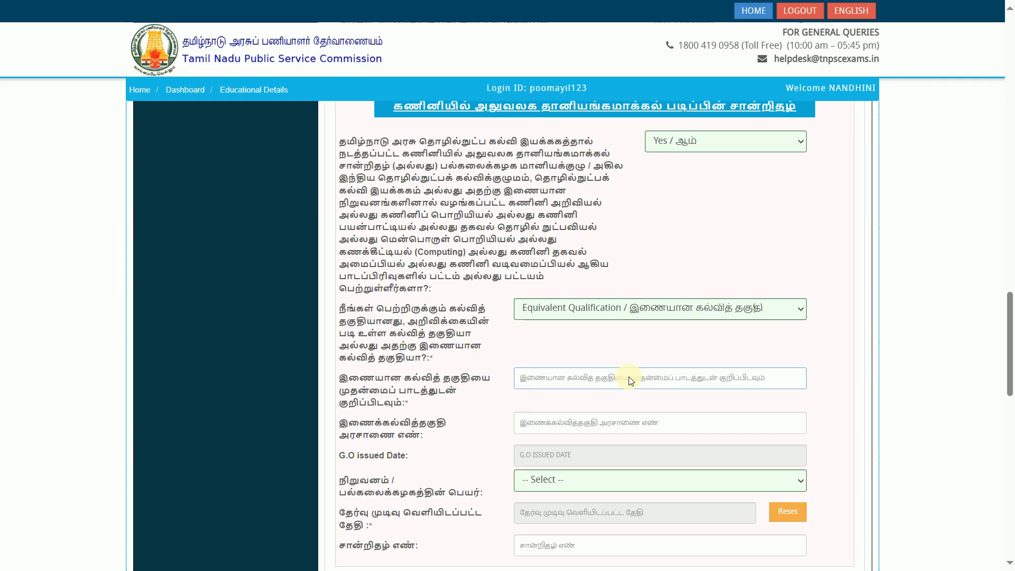
pyautogui.write('DCA')
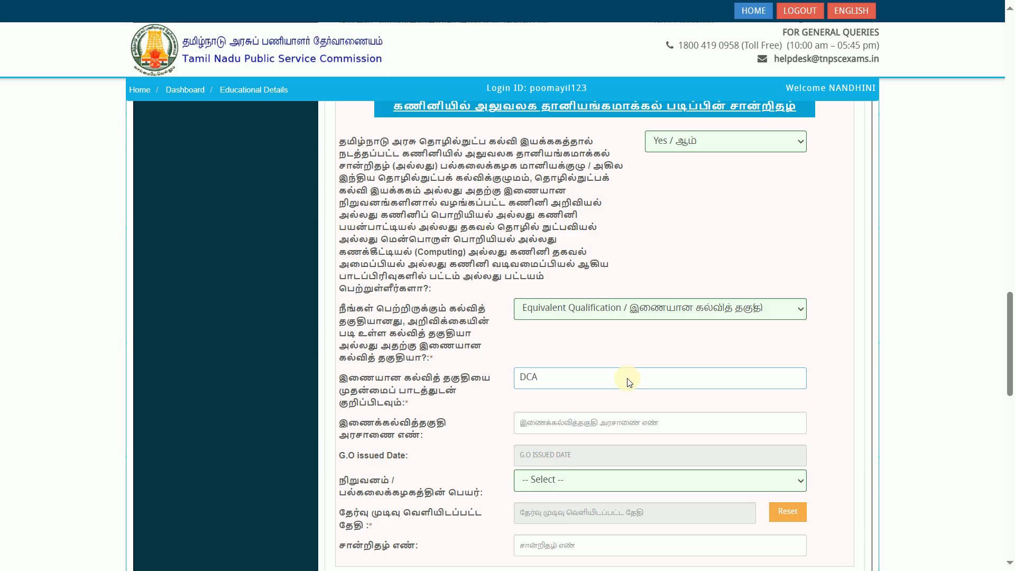
pyautogui.write('/')
pyautogui.write('C')
pyautogui.click(527, 417)
# Step: Set the institution or university of the equivalent computer qualification to OTHERS
pyautogui.click(616, 482)
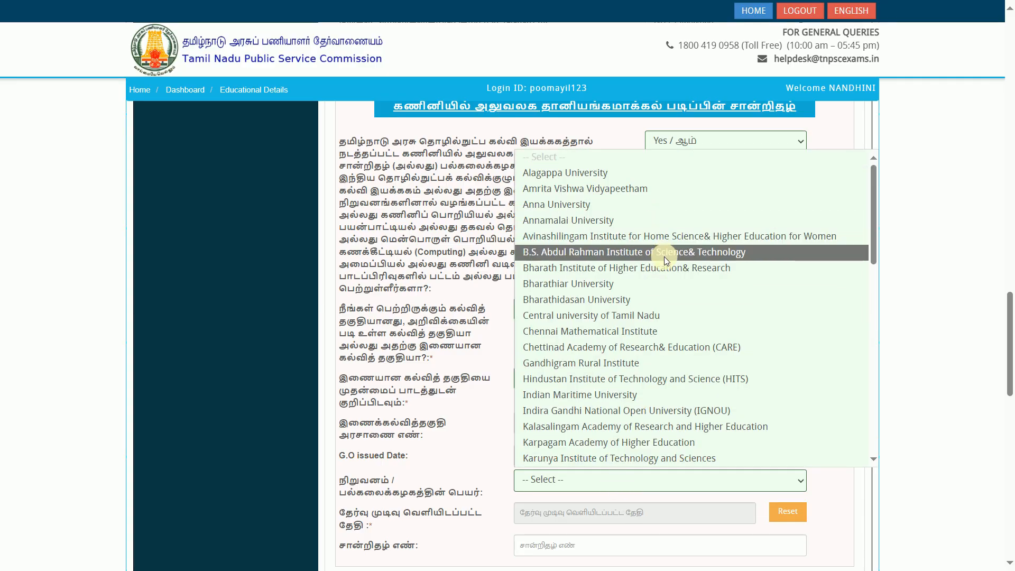
pyautogui.scroll(-10, 672, 275)
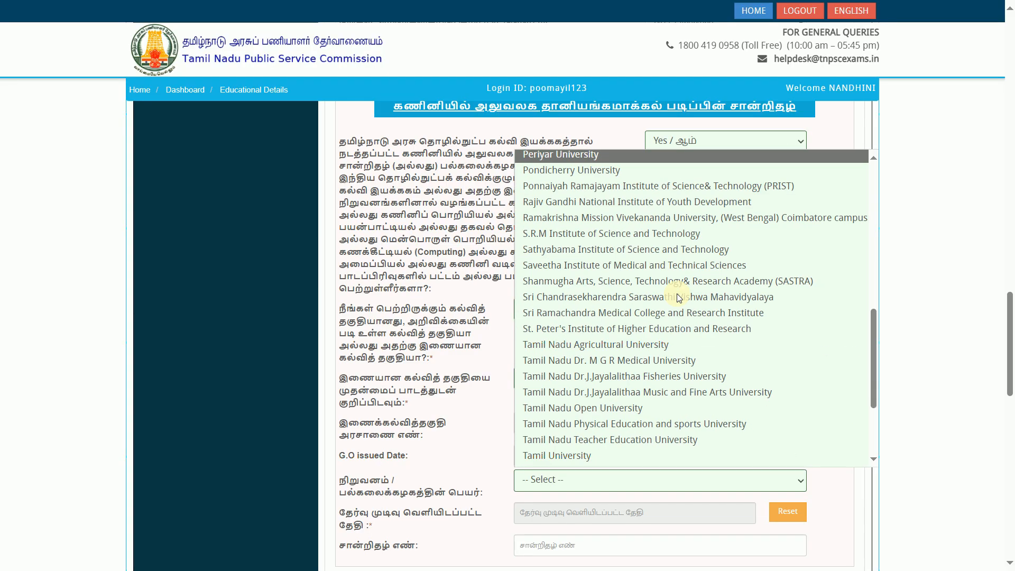
pyautogui.scroll(-10, 672, 318)
pyautogui.click(586, 518)
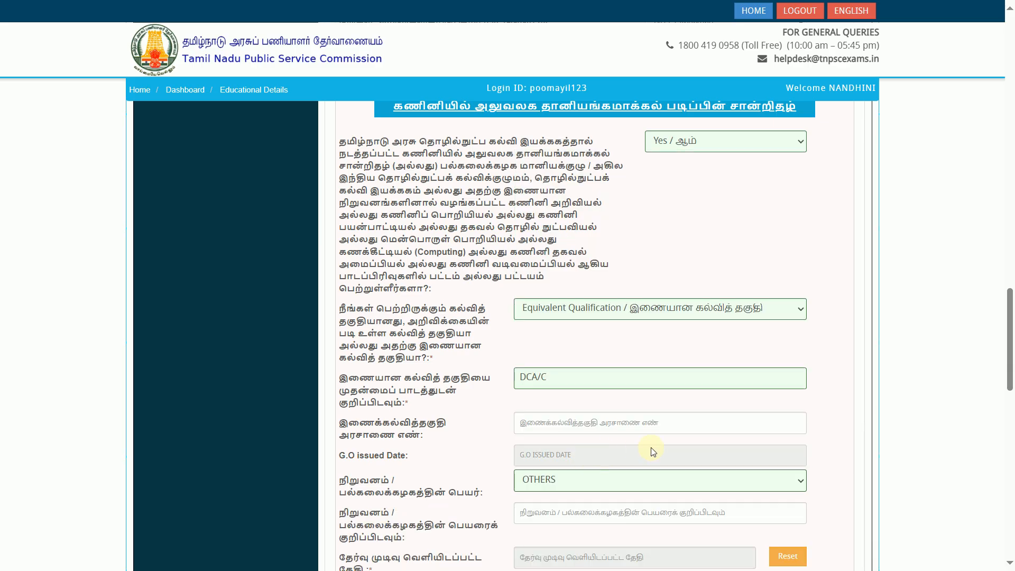
# Step: Examine the remaining G.O., institution, result date and certificate number fields and the Typewriting and Shorthand sections
pyautogui.scroll(-3, 654, 453)
pyautogui.click(540, 386)
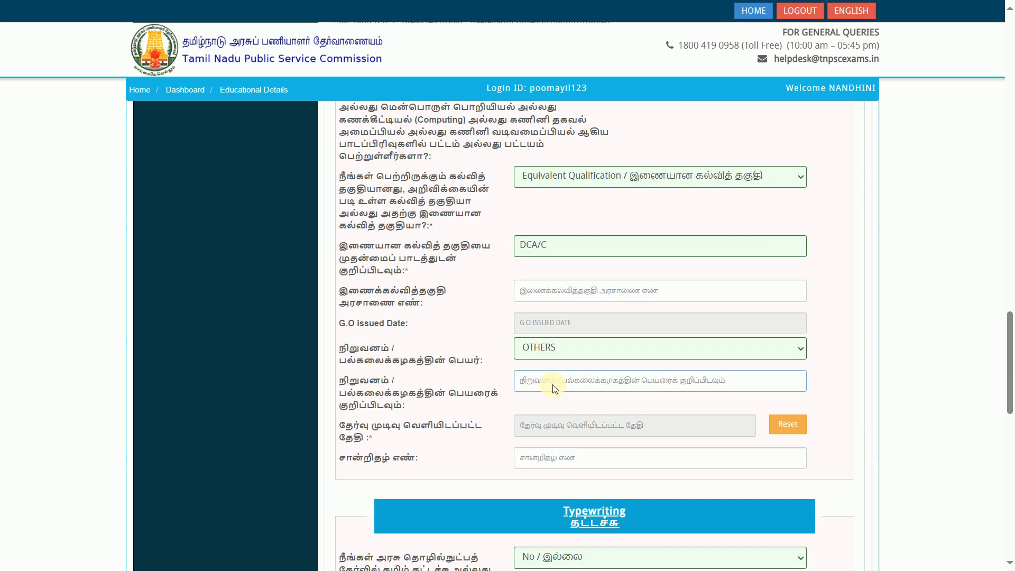
pyautogui.click(804, 402)
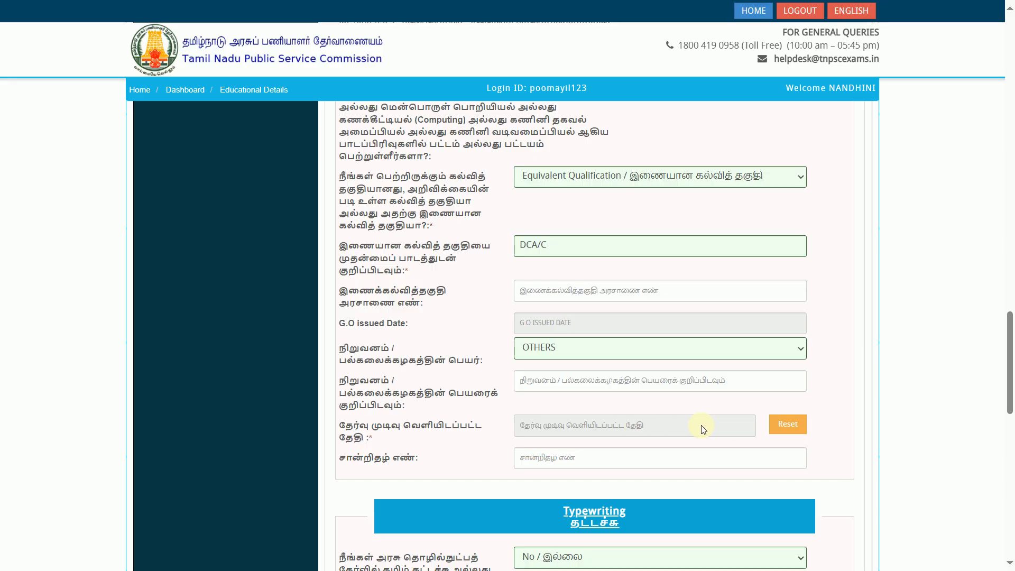
pyautogui.click(582, 458)
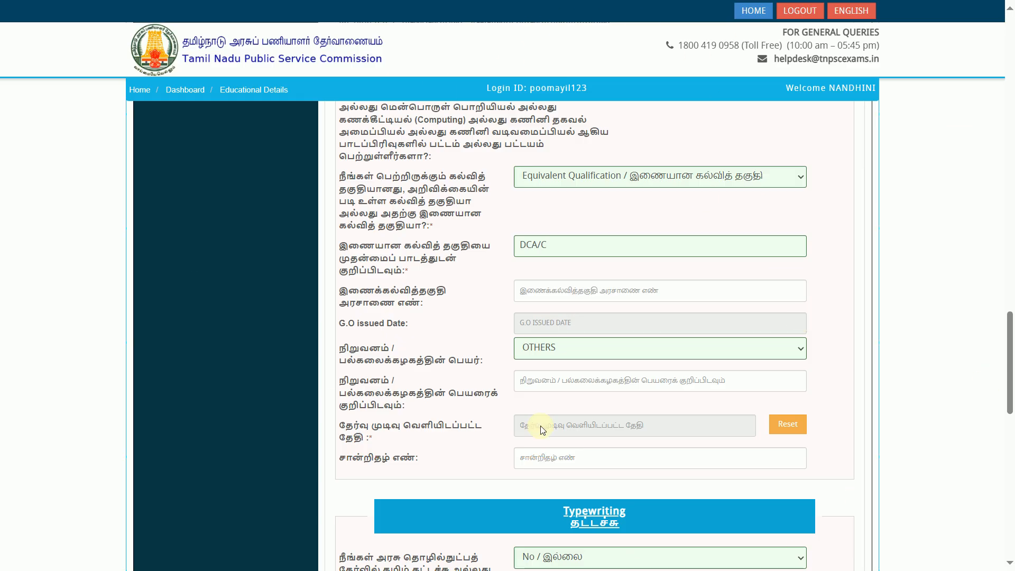
pyautogui.scroll(-1, 614, 464)
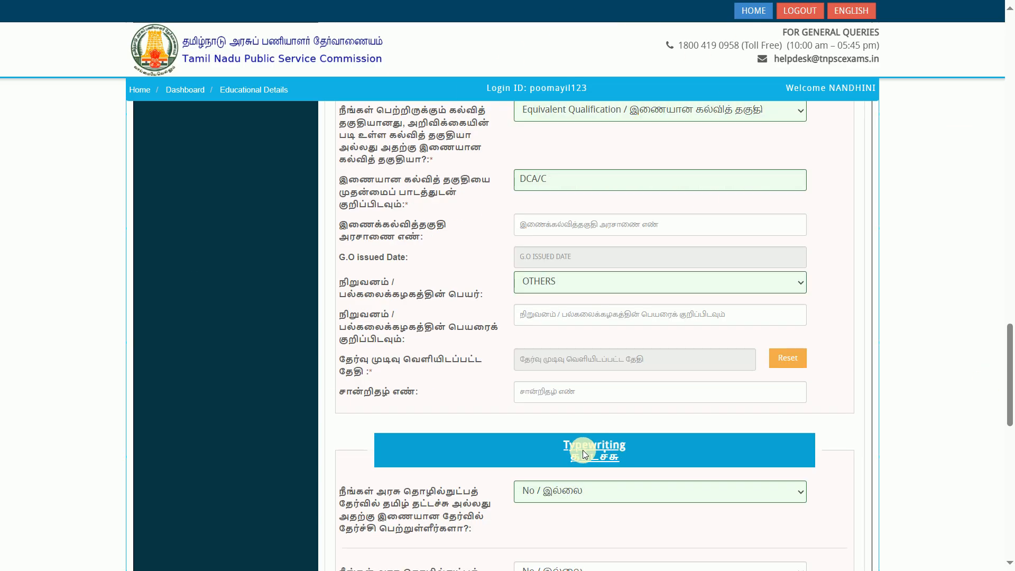
pyautogui.scroll(-1, 614, 449)
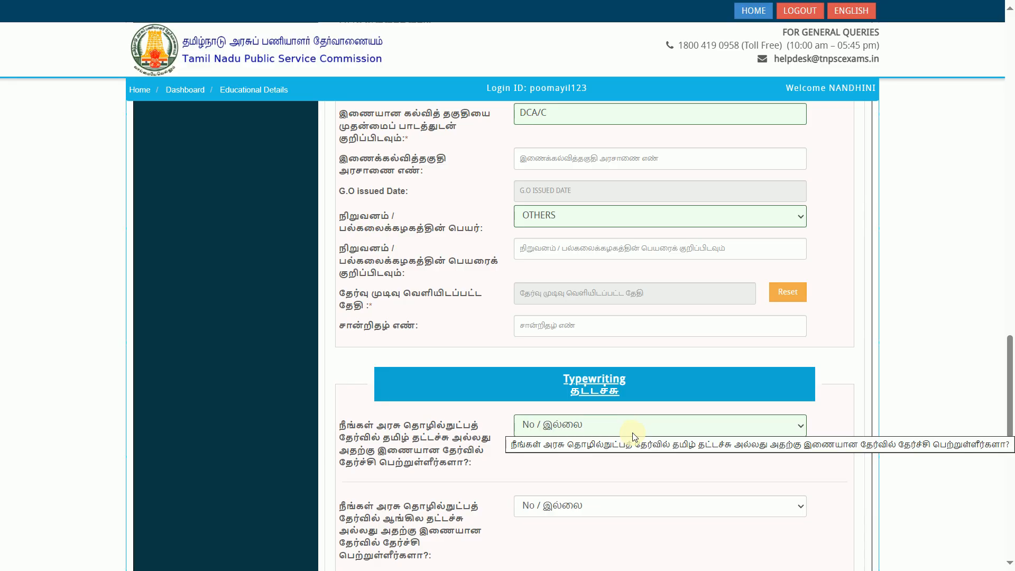
pyautogui.scroll(-1, 608, 397)
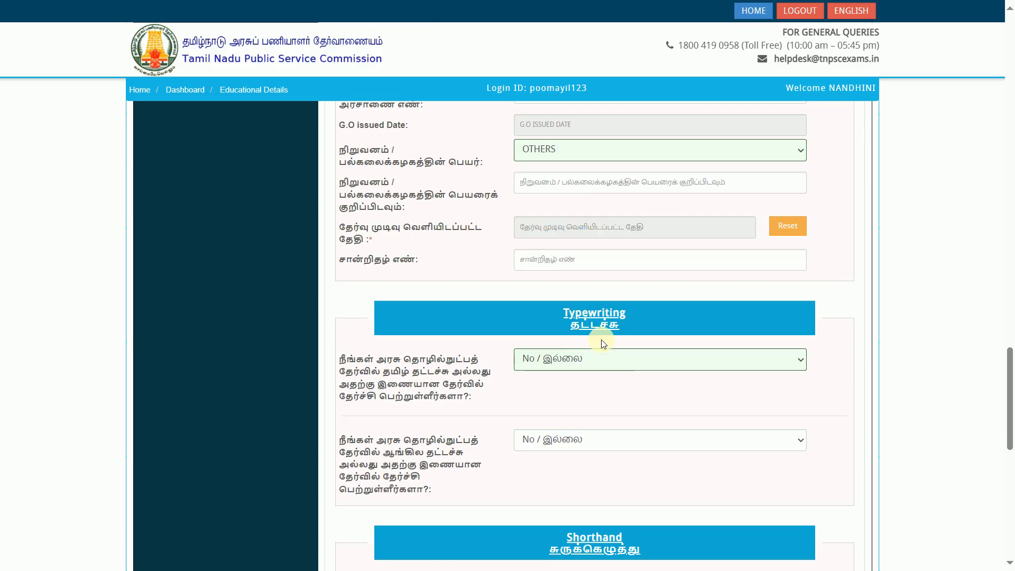
pyautogui.scroll(-3, 582, 413)
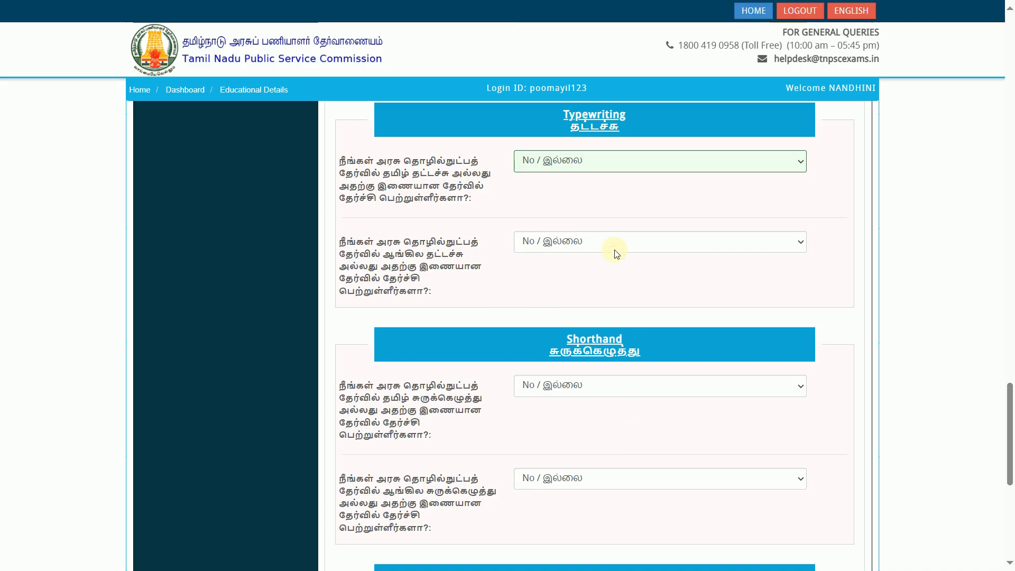
pyautogui.scroll(7, 725, 360)
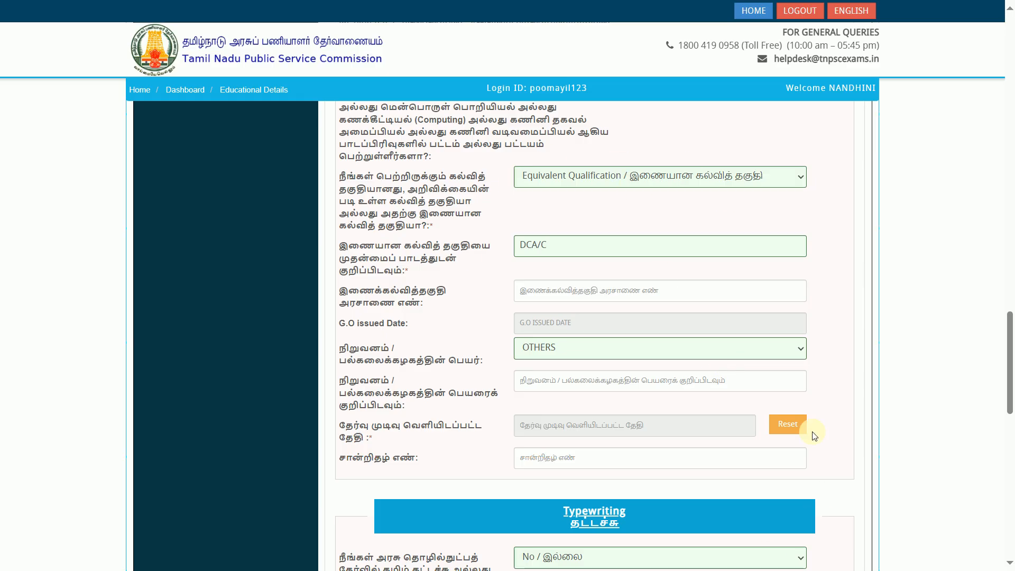
pyautogui.click(627, 300)
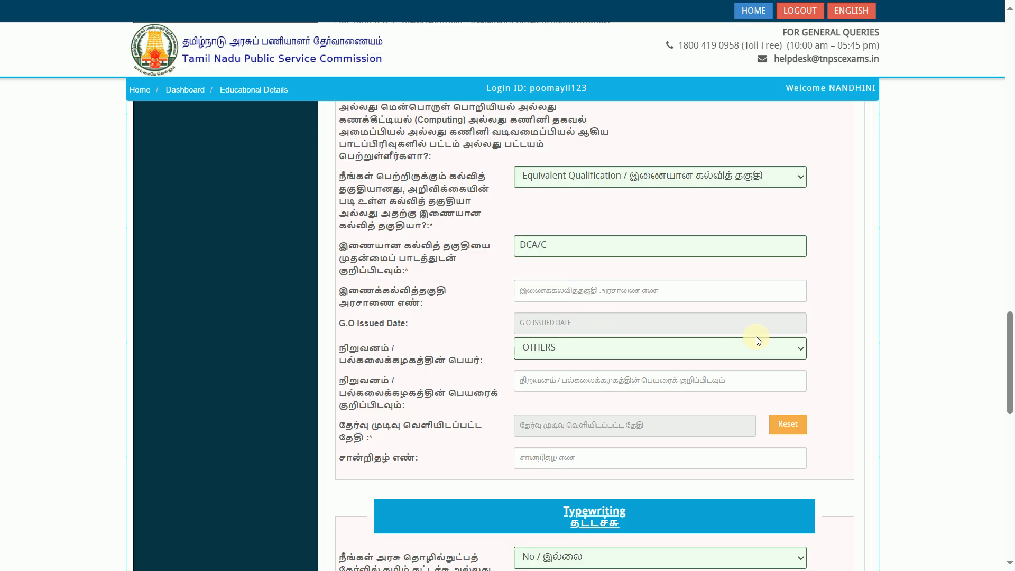
pyautogui.scroll(1, 760, 331)
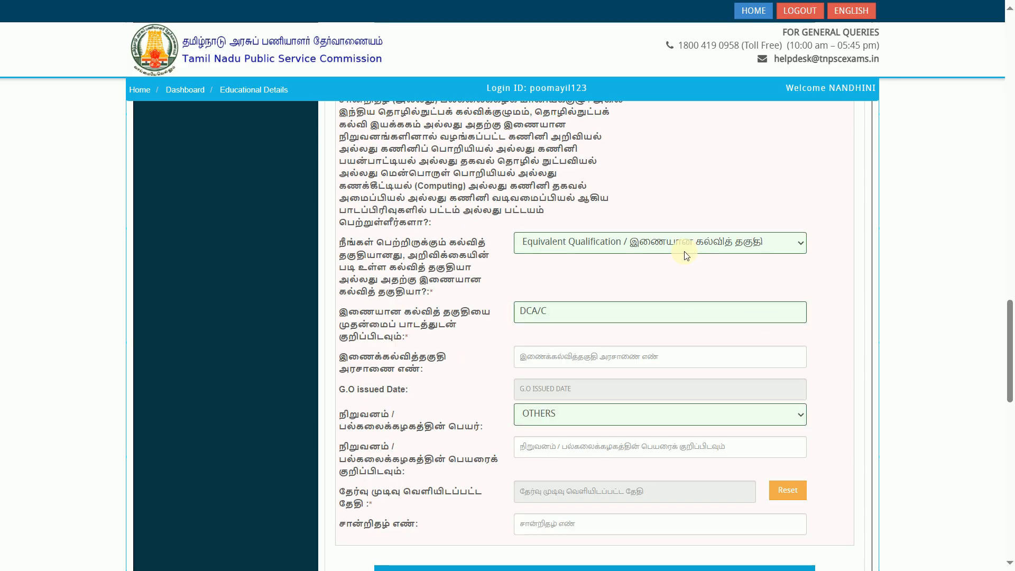